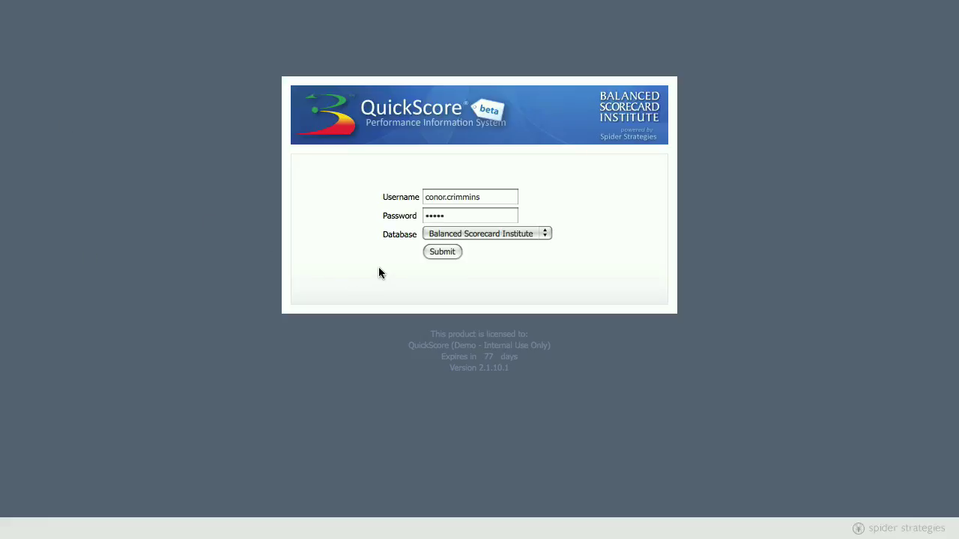
Step: Sign in to the Balanced Scorecard Institute demo database to reach the Welcome Screen
{"action": "left_click", "coordinate": [445, 253]}
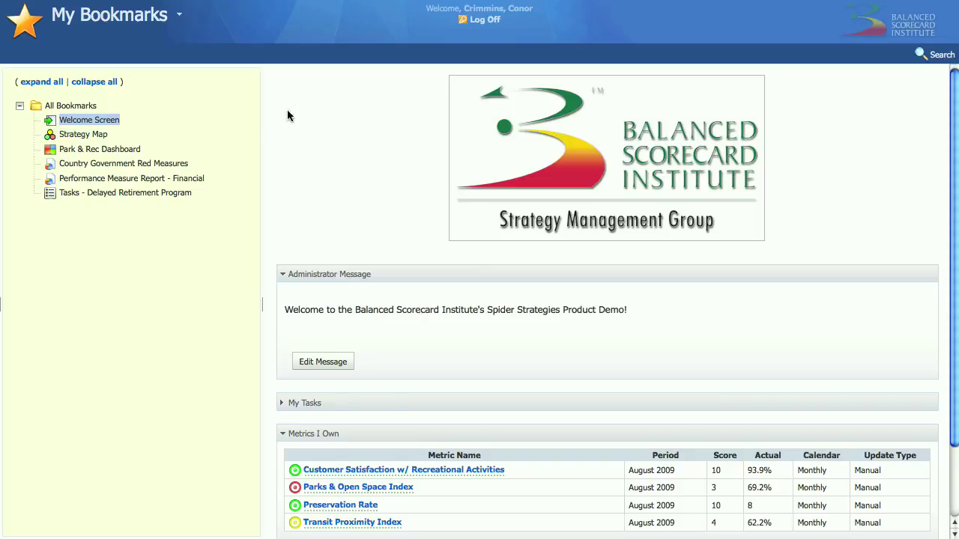
Step: Collapse the Administrator Message and open the Parks & Open Space Index metric
{"action": "left_click", "coordinate": [376, 276]}
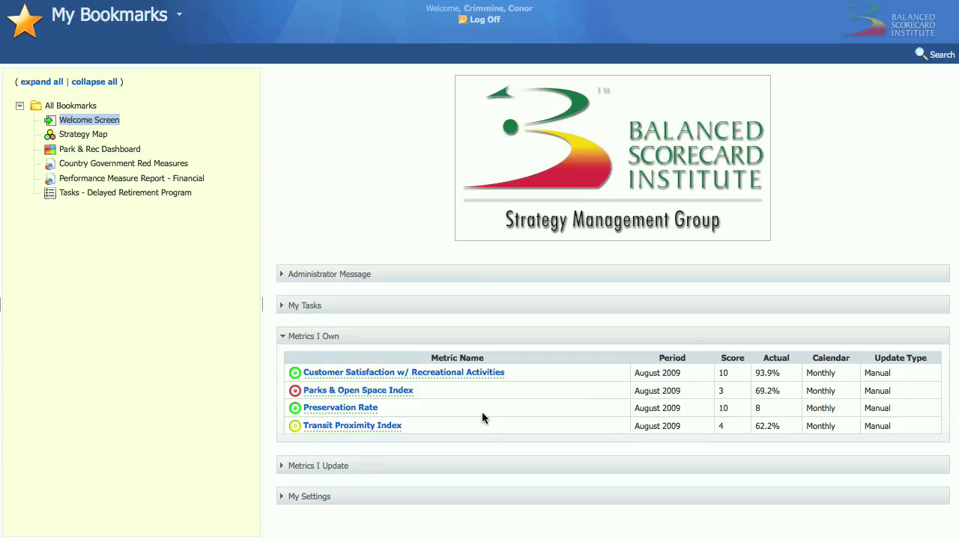
{"action": "left_click", "coordinate": [363, 391]}
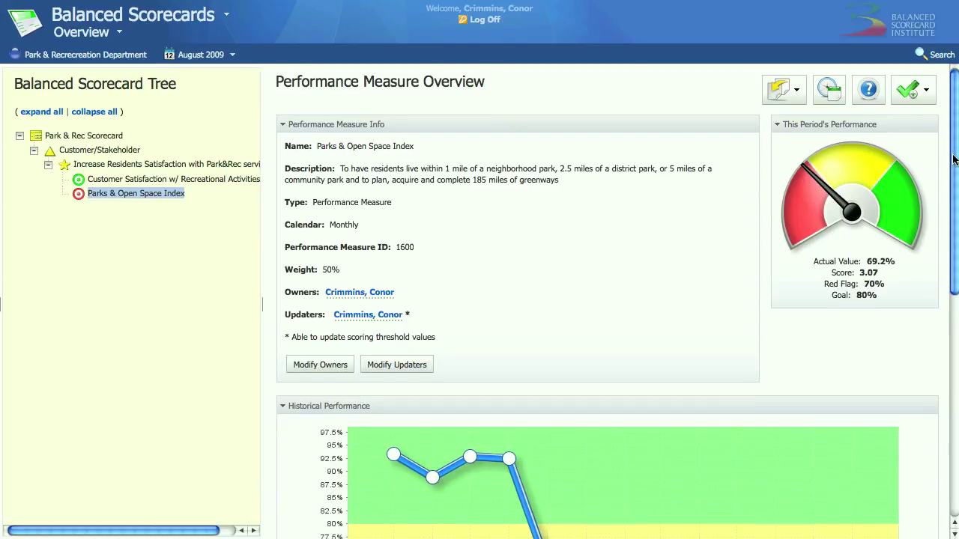
Step: Extend the Parks & Open Space Index historical chart back to May 2006
{"action": "scroll", "coordinate": [824, 150], "scroll_direction": "down", "scroll_amount": 3}
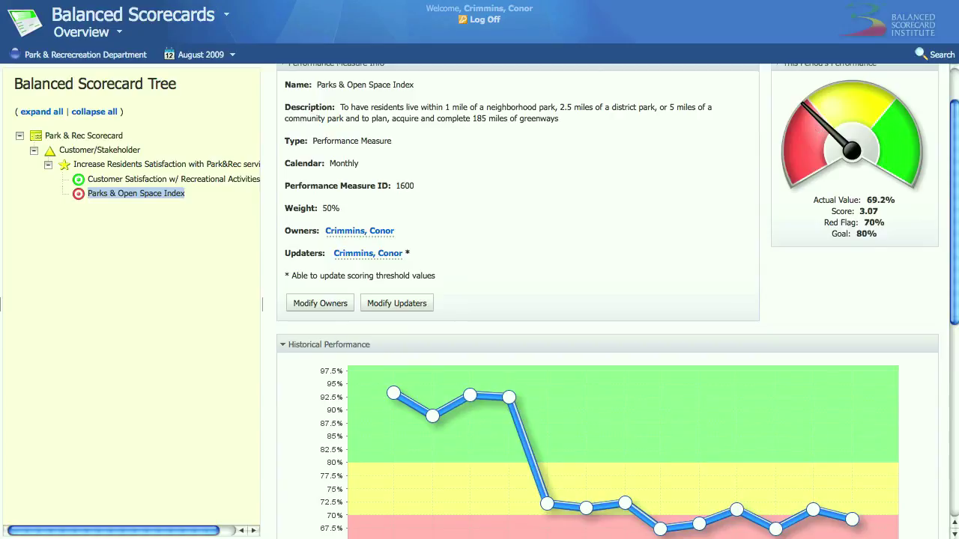
{"action": "left_click_drag", "start_coordinate": [953, 153], "coordinate": [956, 213]}
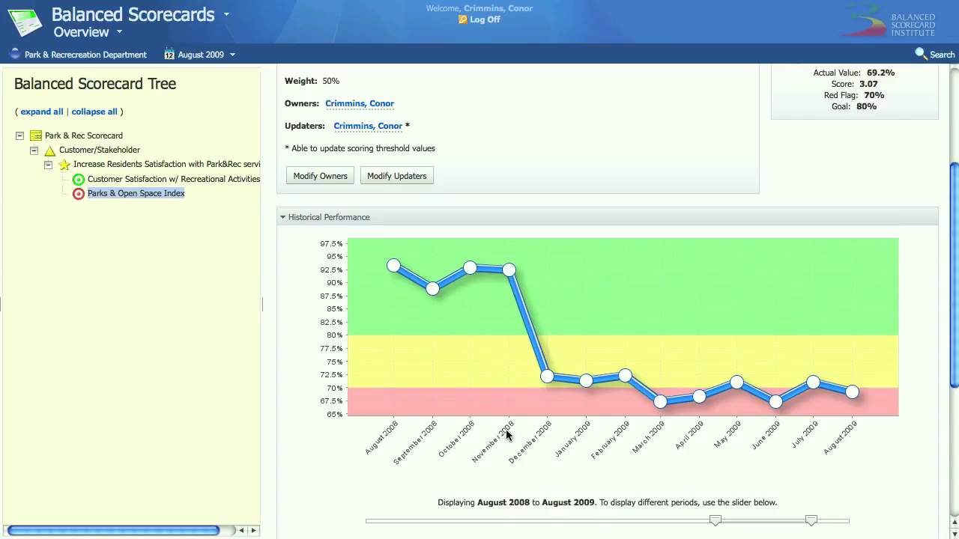
{"action": "left_click_drag", "start_coordinate": [715, 522], "coordinate": [499, 519]}
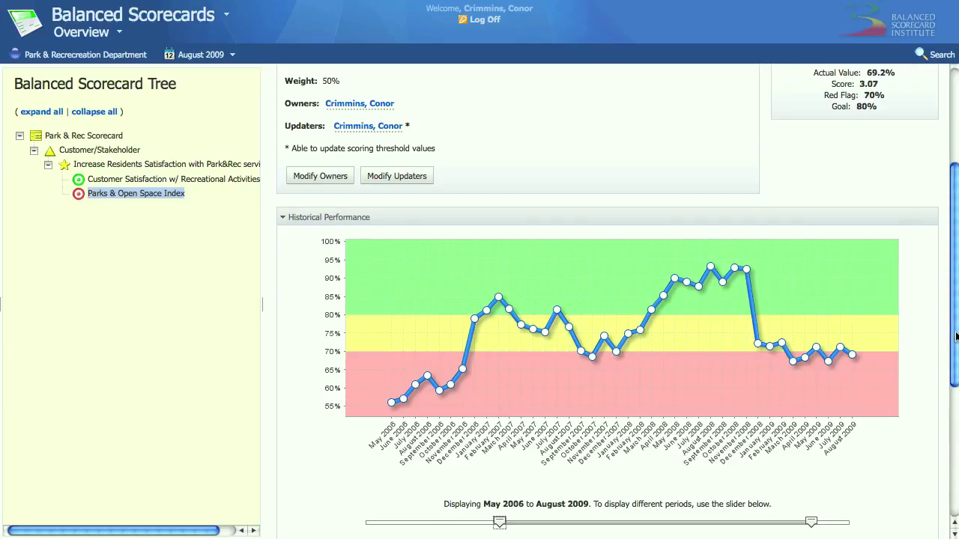
{"action": "left_click_drag", "start_coordinate": [956, 338], "coordinate": [950, 225]}
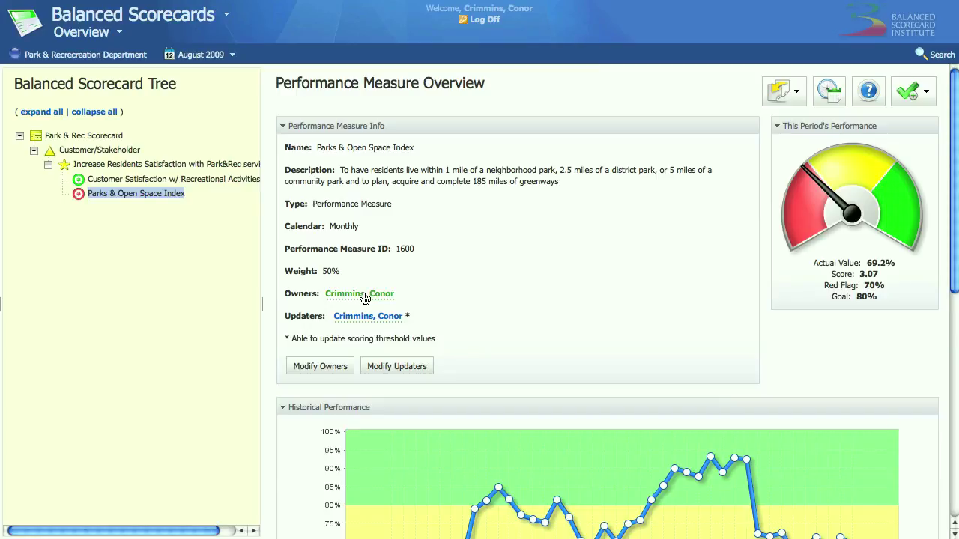
Step: Go to My Bookmarks and open the Strategy Map bookmark
{"action": "left_click", "coordinate": [210, 13]}
{"action": "left_click", "coordinate": [172, 43]}
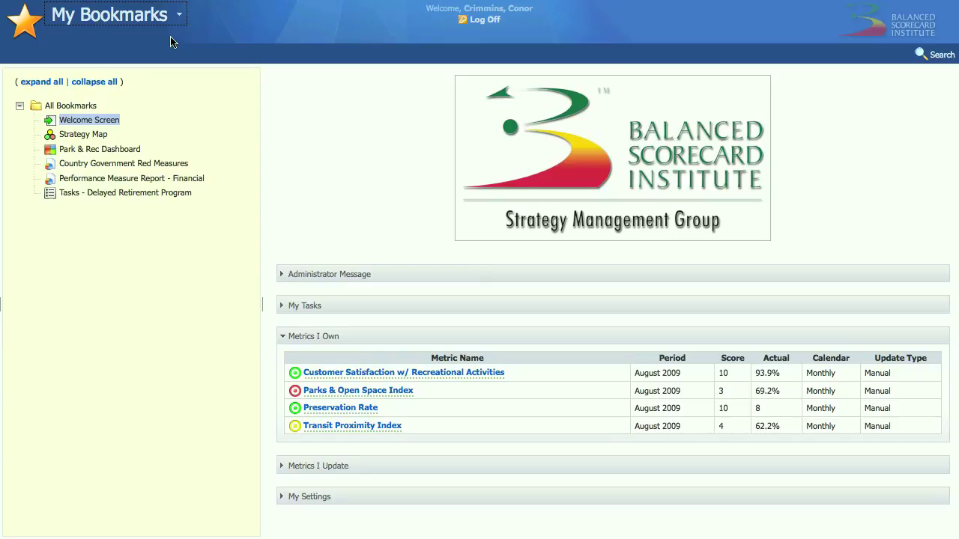
{"action": "left_click", "coordinate": [94, 138]}
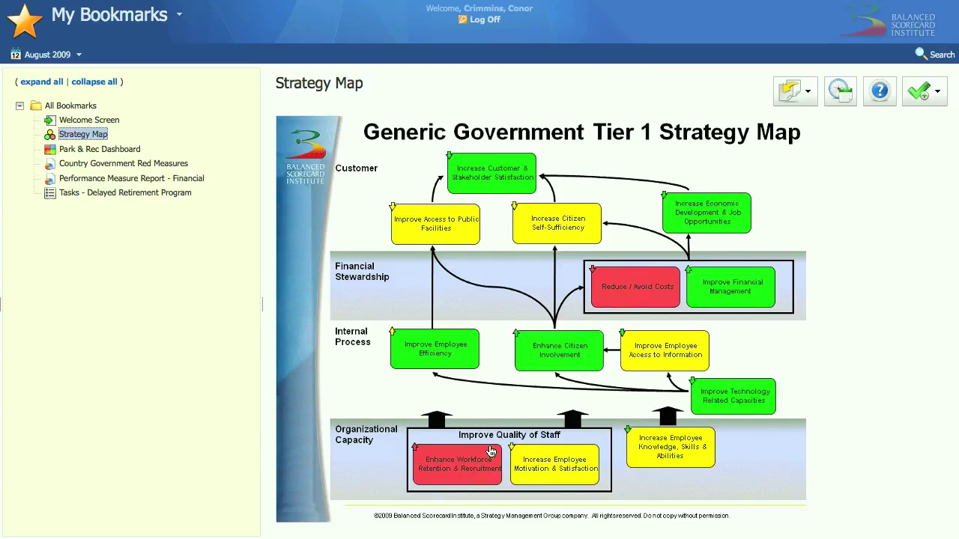
Step: Show the Reduce / Avoid Costs trend with a trendline, then open the Enhance Workforce Retention & Recruitment report
{"action": "left_click", "coordinate": [592, 271]}
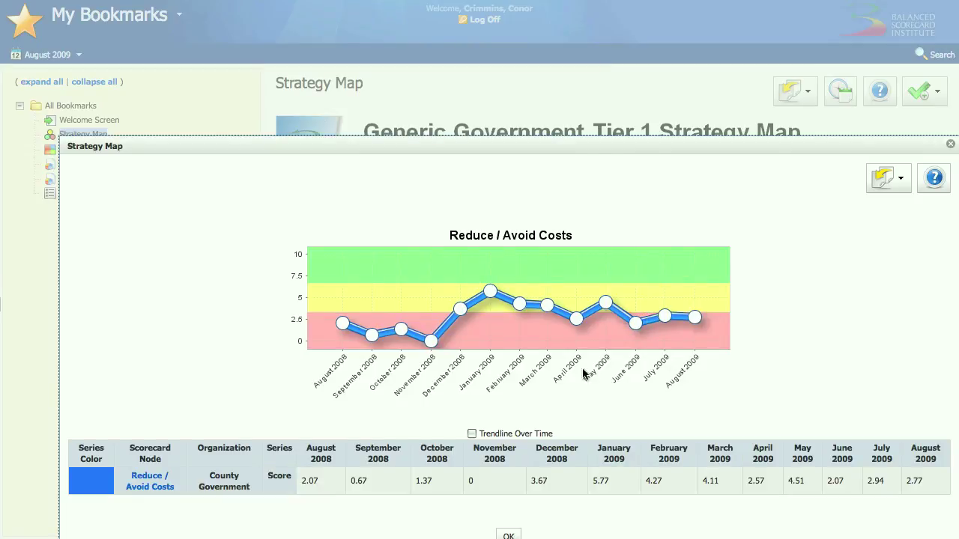
{"action": "left_click", "coordinate": [472, 434]}
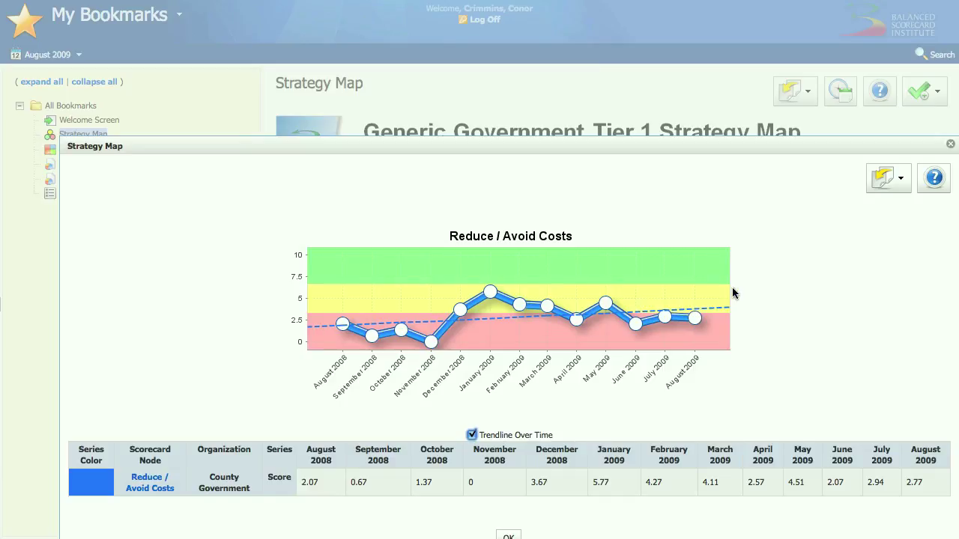
{"action": "scroll", "coordinate": [504, 534], "scroll_direction": "down", "scroll_amount": 2}
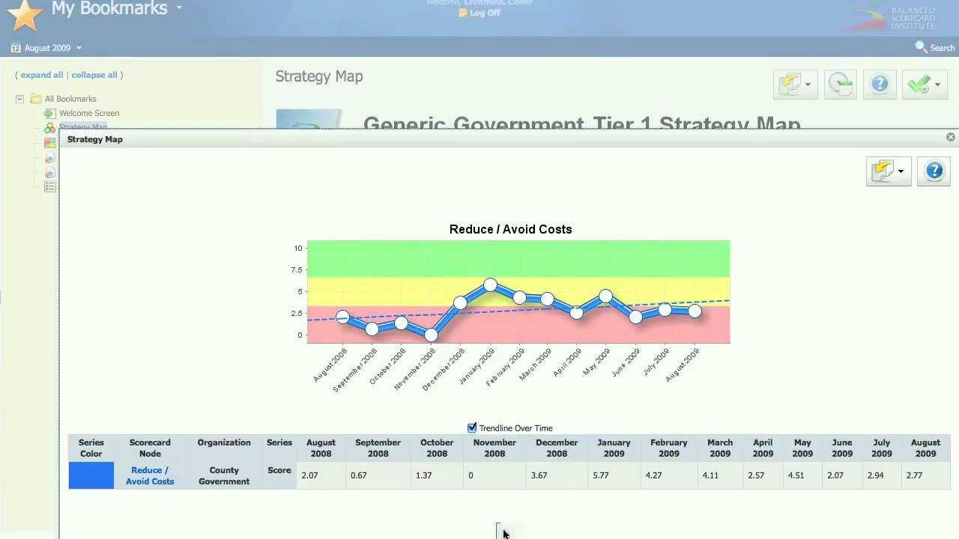
{"action": "left_click", "coordinate": [493, 457]}
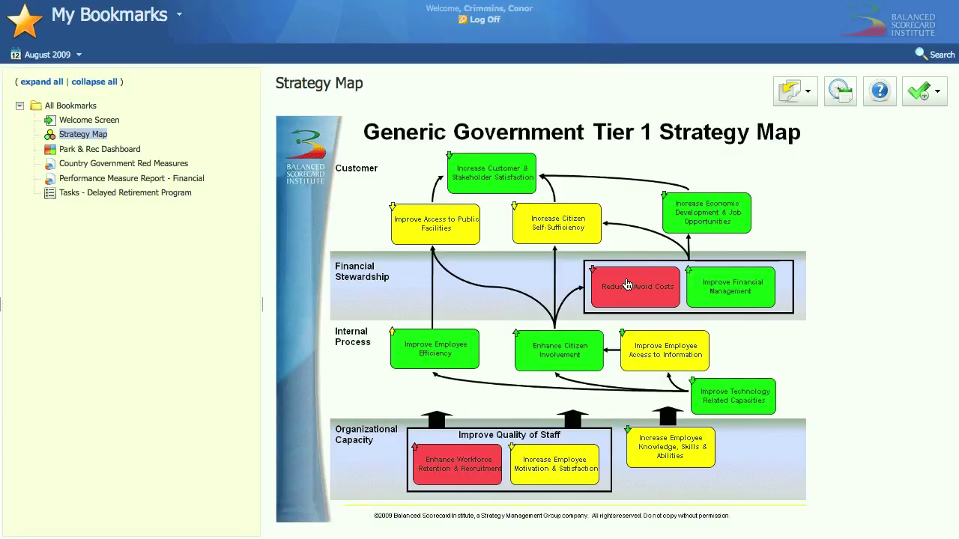
{"action": "left_click", "coordinate": [466, 472]}
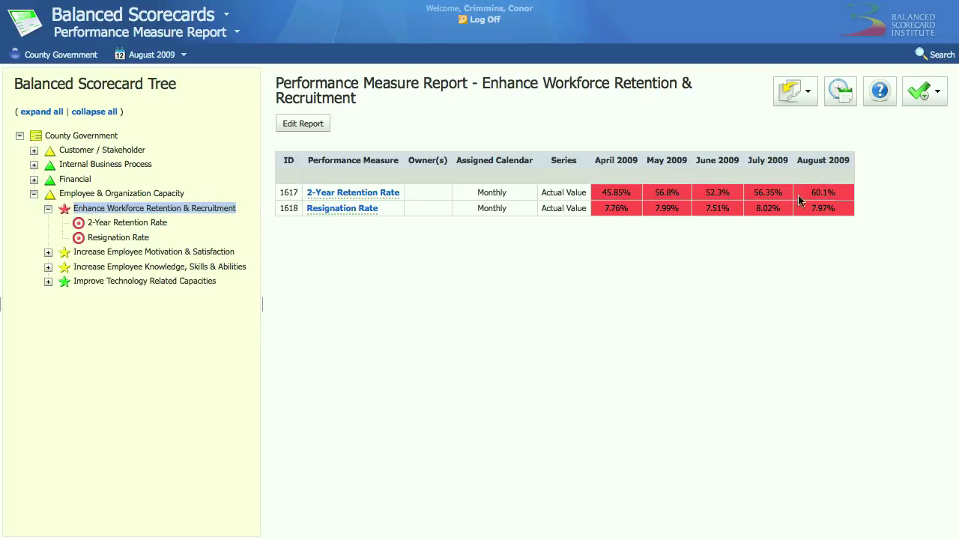
Step: Open the 2-Year Retention Rate overview and its export/bookmark dropdown
{"action": "left_click", "coordinate": [384, 192]}
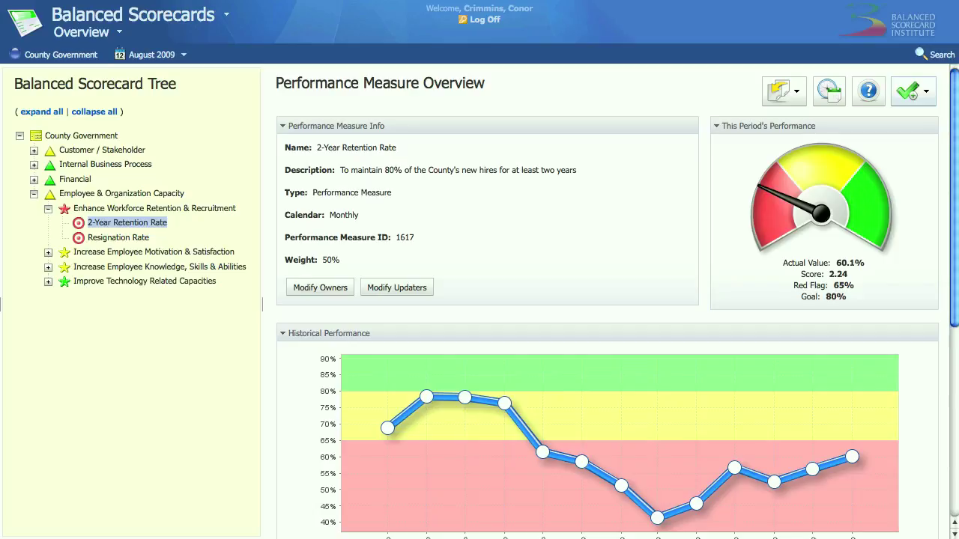
{"action": "left_click", "coordinate": [798, 91]}
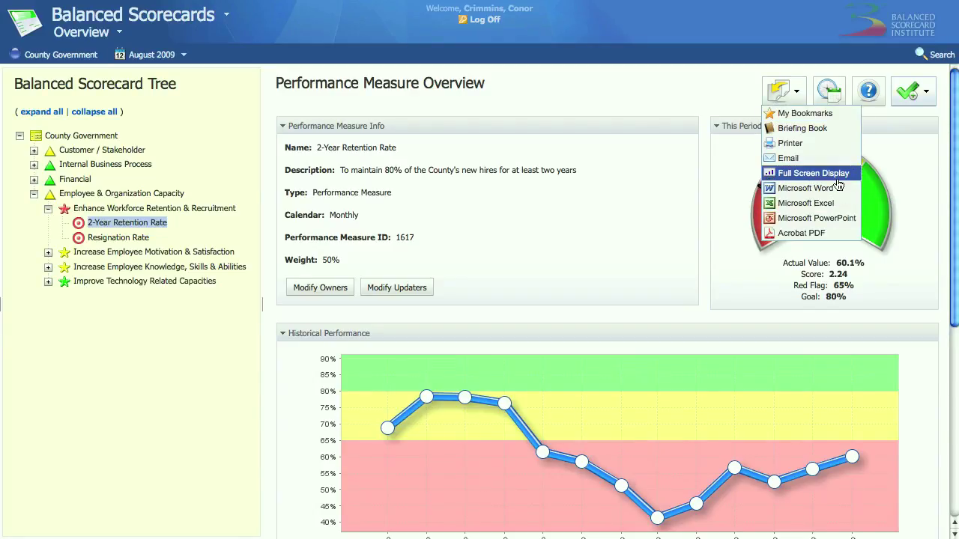
Step: Save the page as a new bookmark, open it in My Bookmarks, and move it below Strategy Map
{"action": "left_click", "coordinate": [818, 117]}
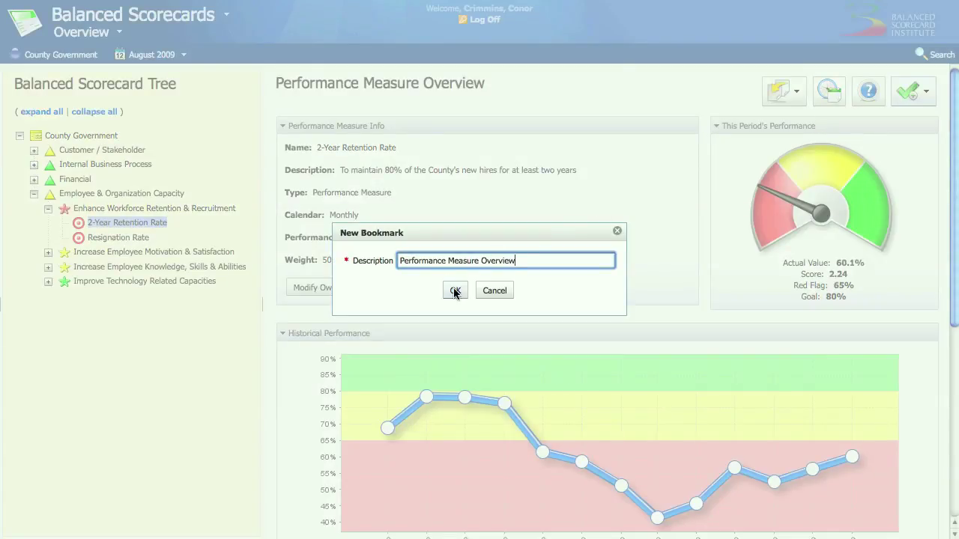
{"action": "left_click", "coordinate": [455, 291]}
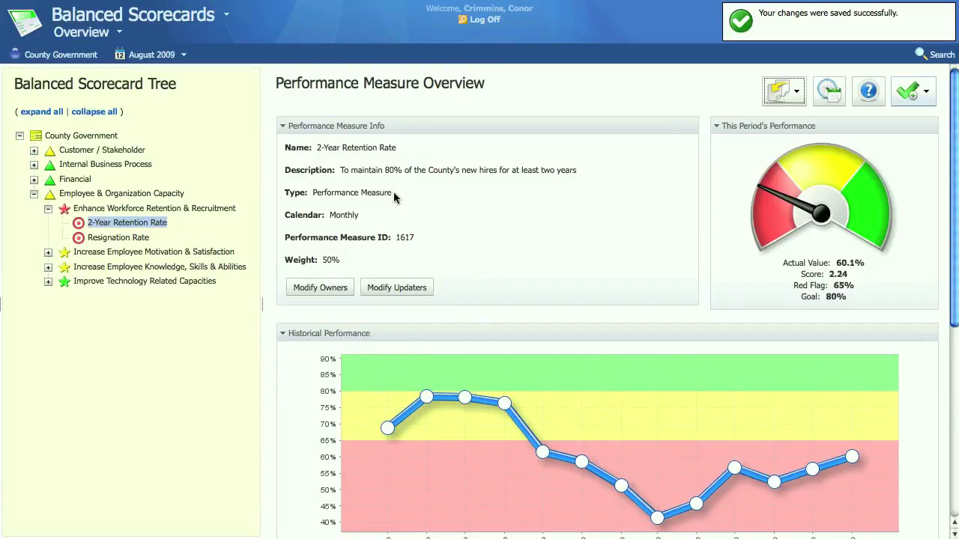
{"action": "left_click", "coordinate": [224, 14]}
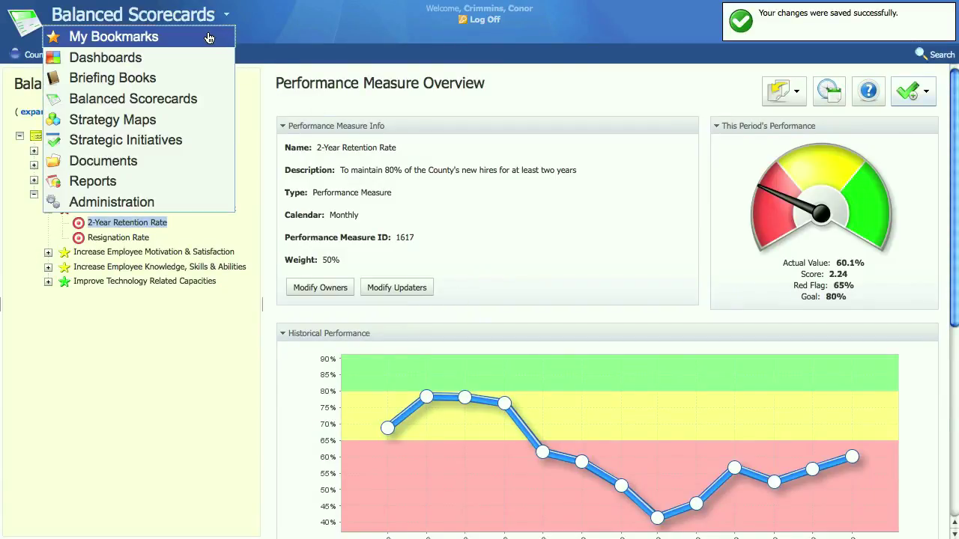
{"action": "left_click", "coordinate": [209, 37]}
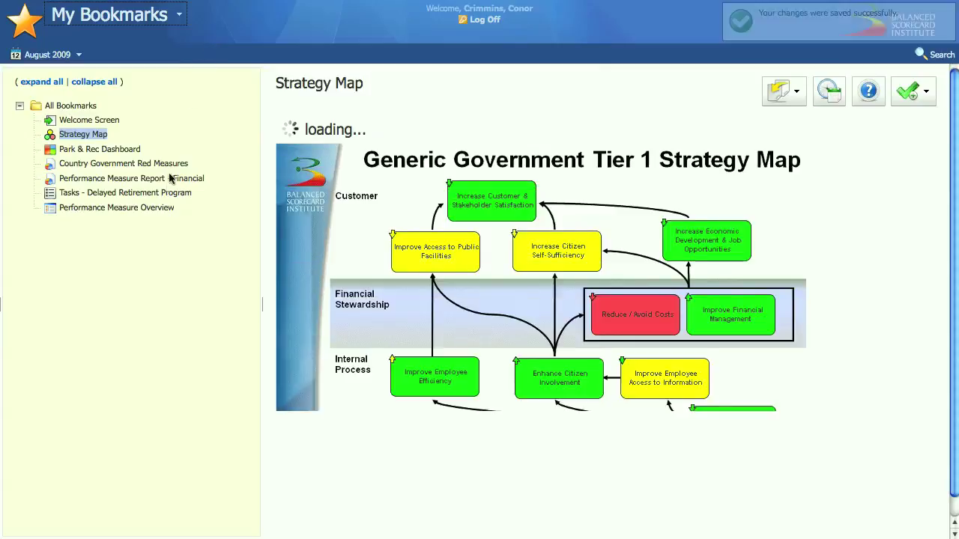
{"action": "left_click", "coordinate": [164, 208]}
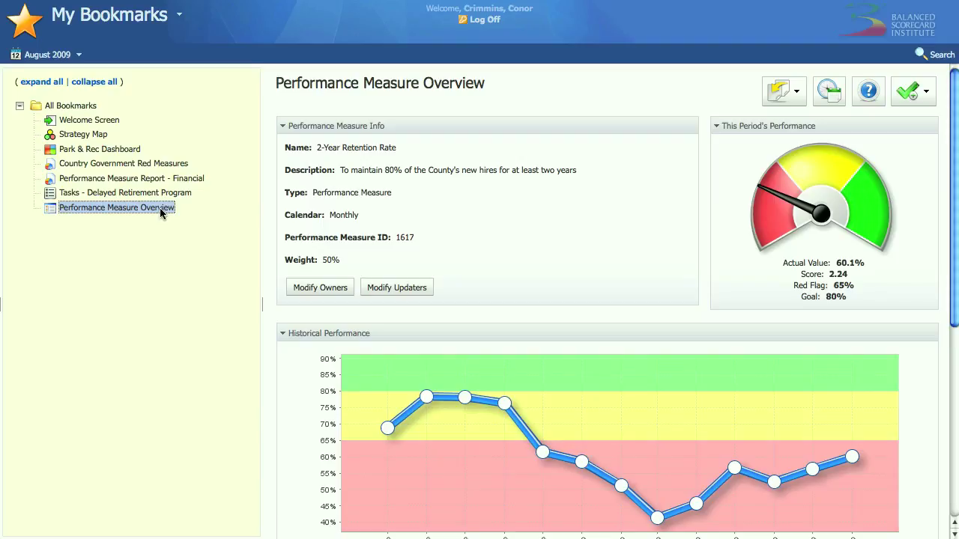
{"action": "left_click_drag", "start_coordinate": [156, 206], "coordinate": [72, 145]}
Step: Delete the Performance Measure Overview bookmark and reopen the Strategy Map
{"action": "left_click", "coordinate": [78, 149]}
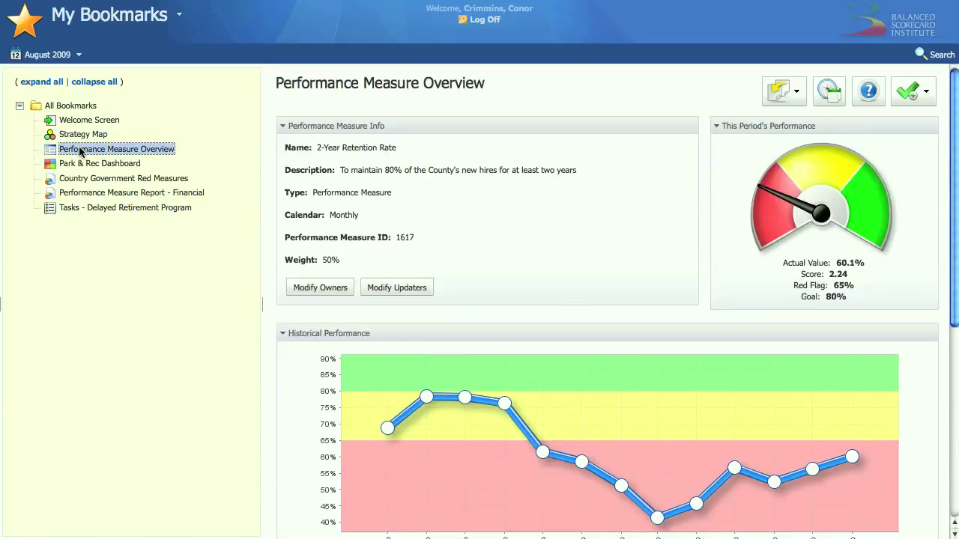
{"action": "right_click", "coordinate": [80, 150]}
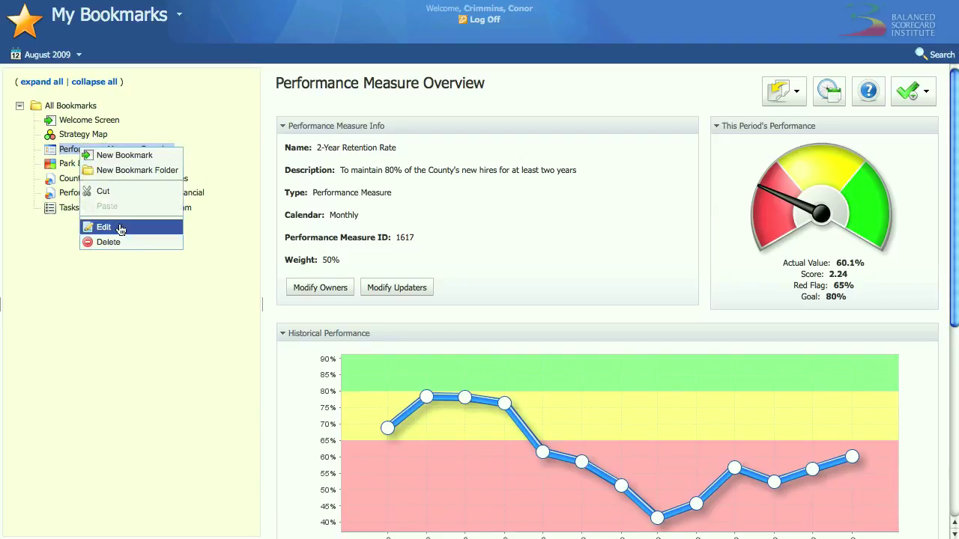
{"action": "left_click", "coordinate": [118, 242]}
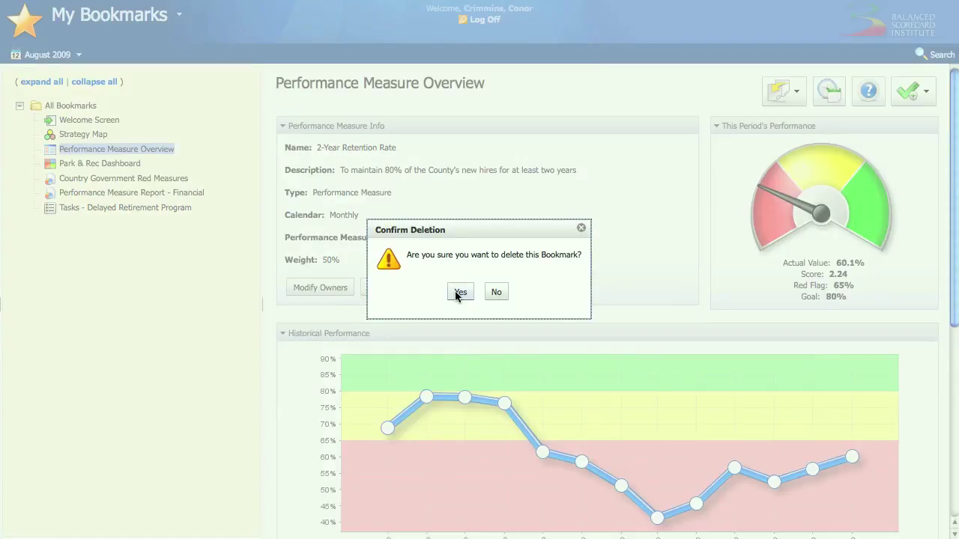
{"action": "left_click", "coordinate": [457, 292]}
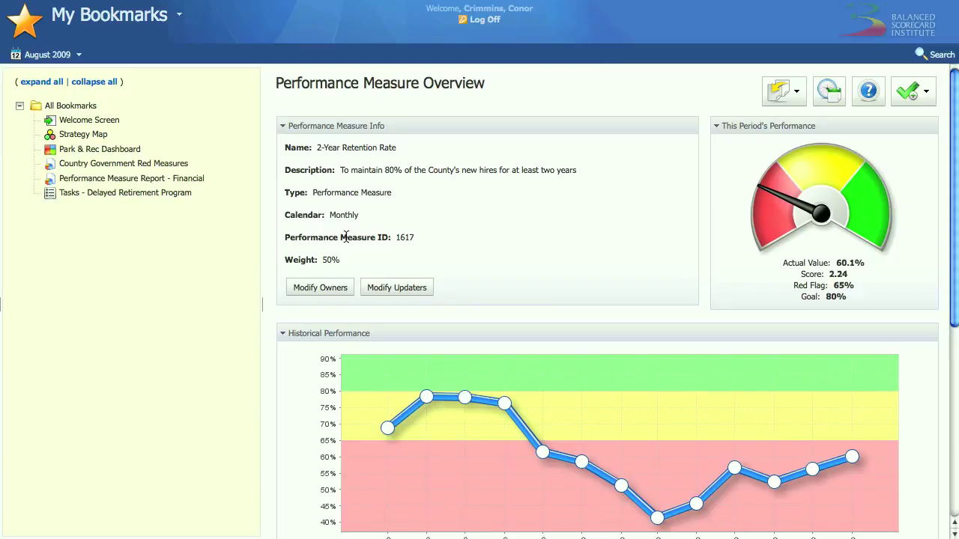
{"action": "left_click", "coordinate": [104, 135]}
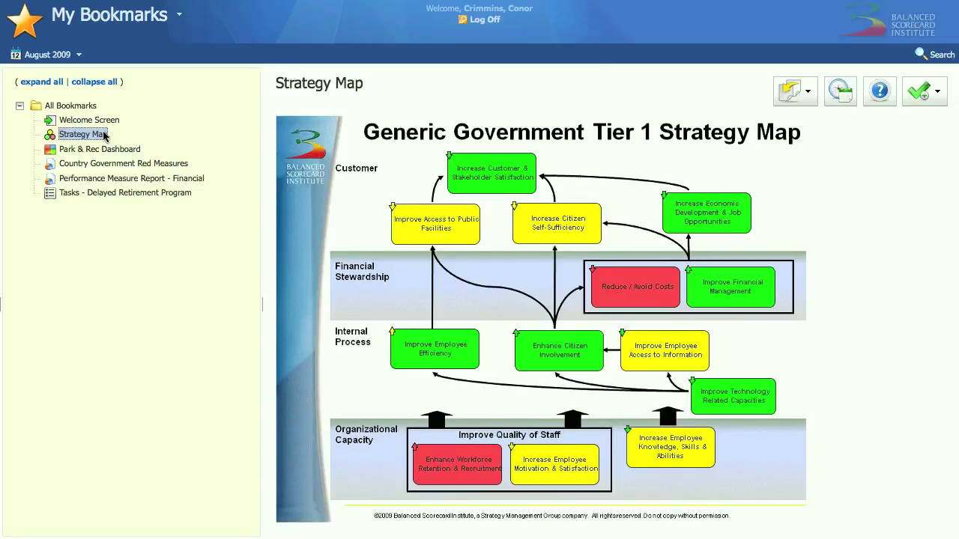
Step: Open the Park & Rec Dashboard bookmark and switch it into edit mode
{"action": "left_click", "coordinate": [103, 150]}
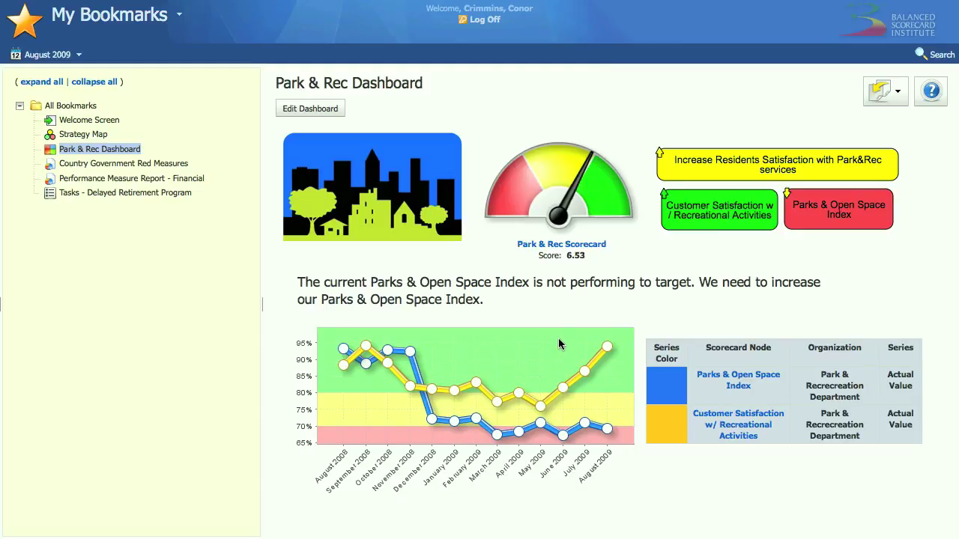
{"action": "left_click", "coordinate": [313, 111]}
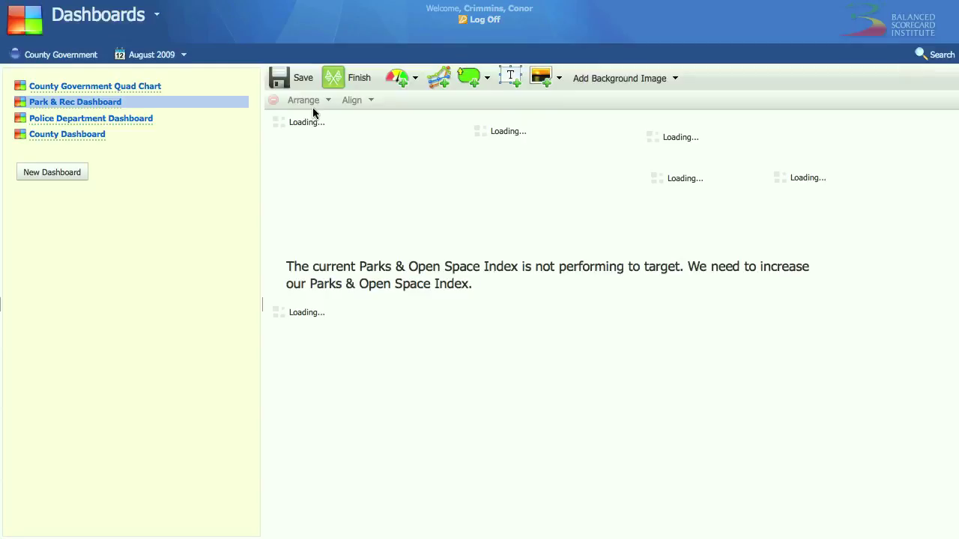
Step: Reposition the city skyline image and enlarge the Park & Rec Scorecard gauge
{"action": "left_click_drag", "start_coordinate": [376, 199], "coordinate": [379, 174]}
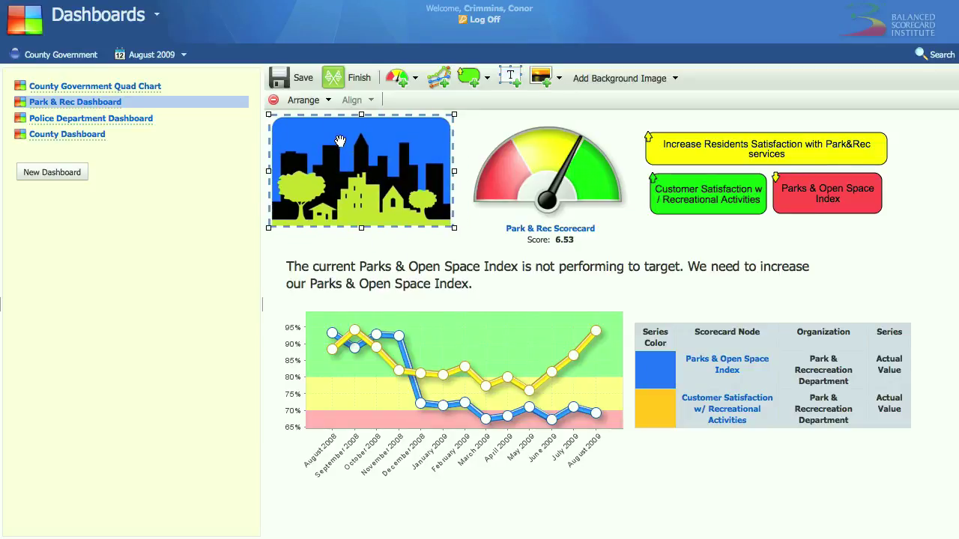
{"action": "left_click", "coordinate": [525, 173]}
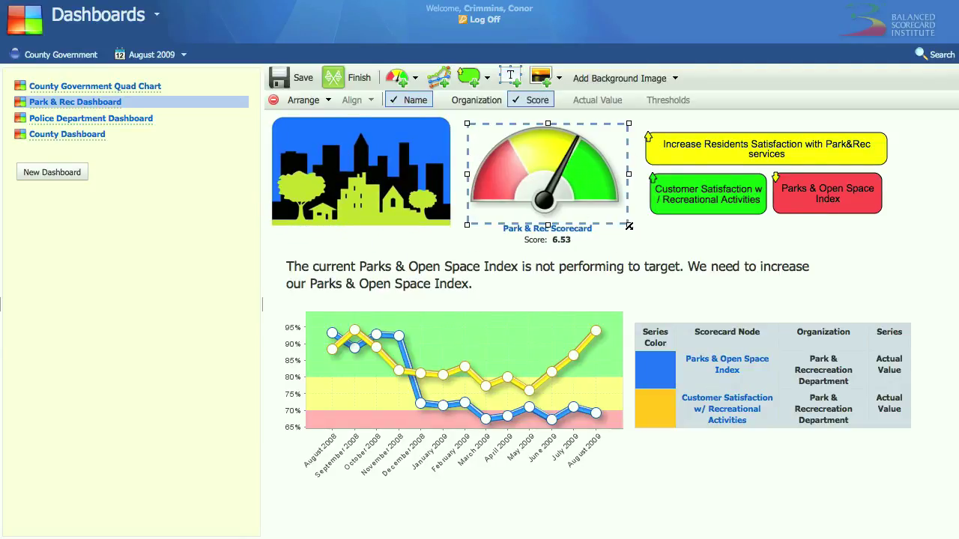
{"action": "left_click_drag", "start_coordinate": [628, 224], "coordinate": [703, 269]}
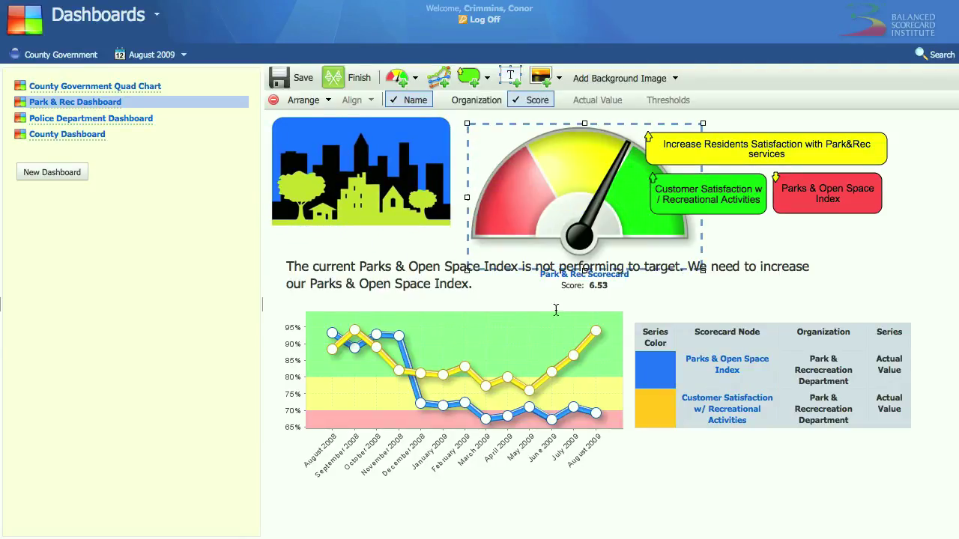
Step: Change the Customer Satisfaction series in the history chart to bars
{"action": "left_click", "coordinate": [525, 382]}
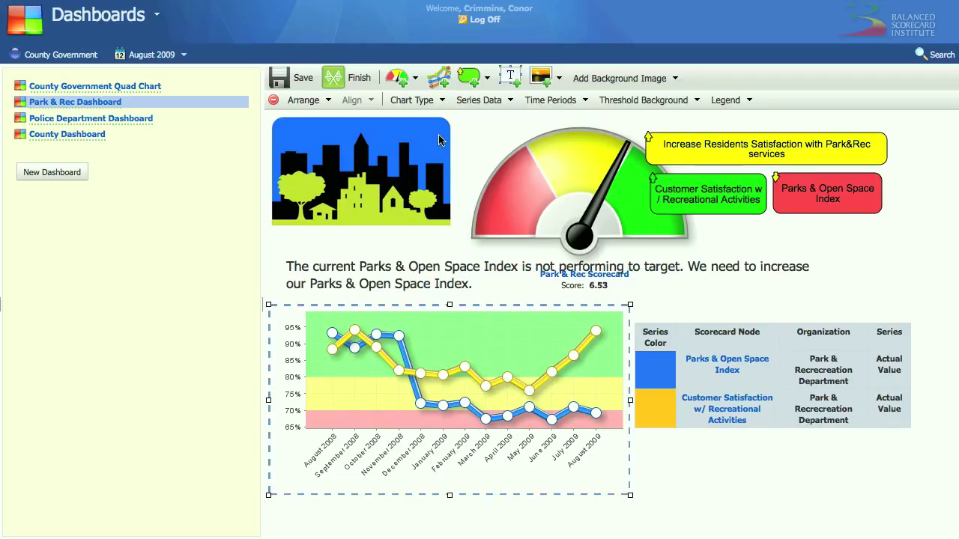
{"action": "left_click", "coordinate": [487, 102]}
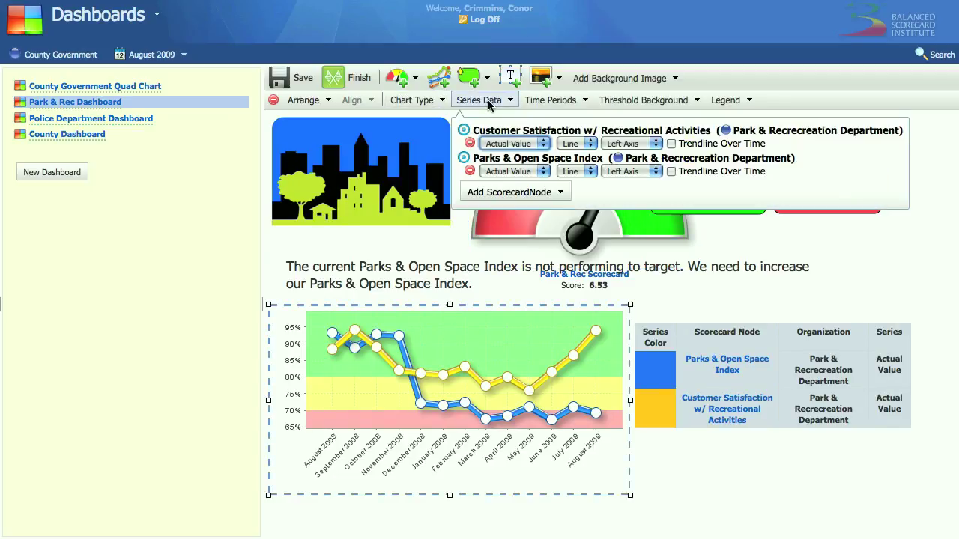
{"action": "left_click", "coordinate": [578, 144]}
{"action": "left_click", "coordinate": [577, 171]}
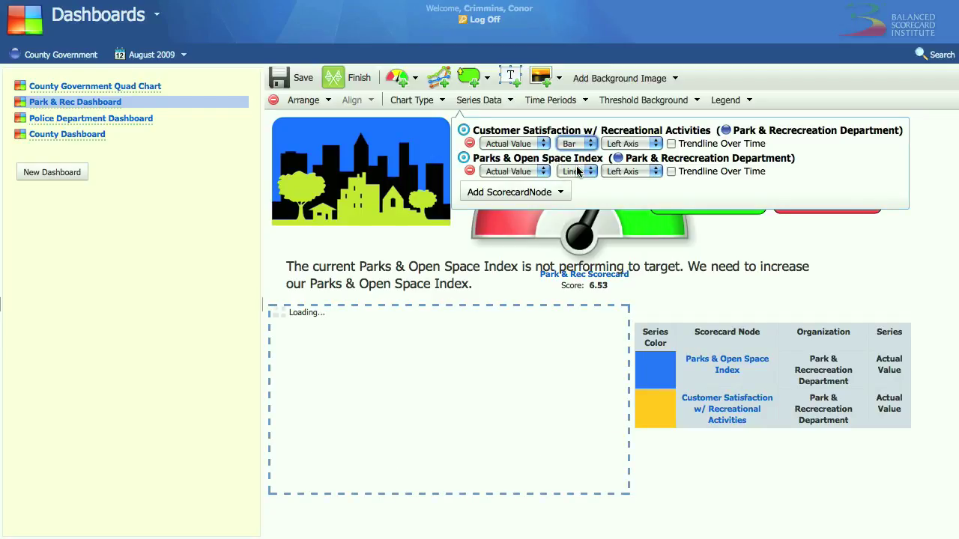
{"action": "left_click", "coordinate": [713, 469]}
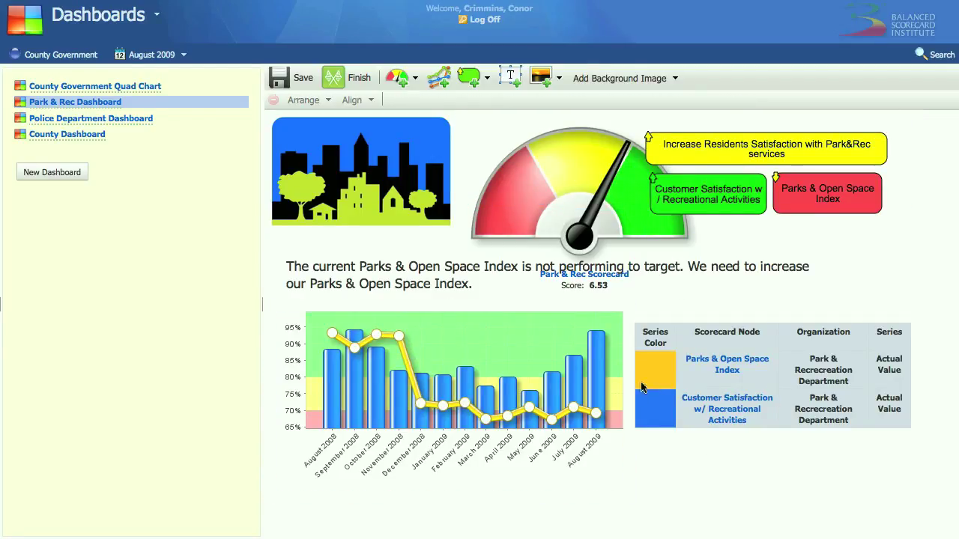
{"action": "left_click", "coordinate": [570, 350]}
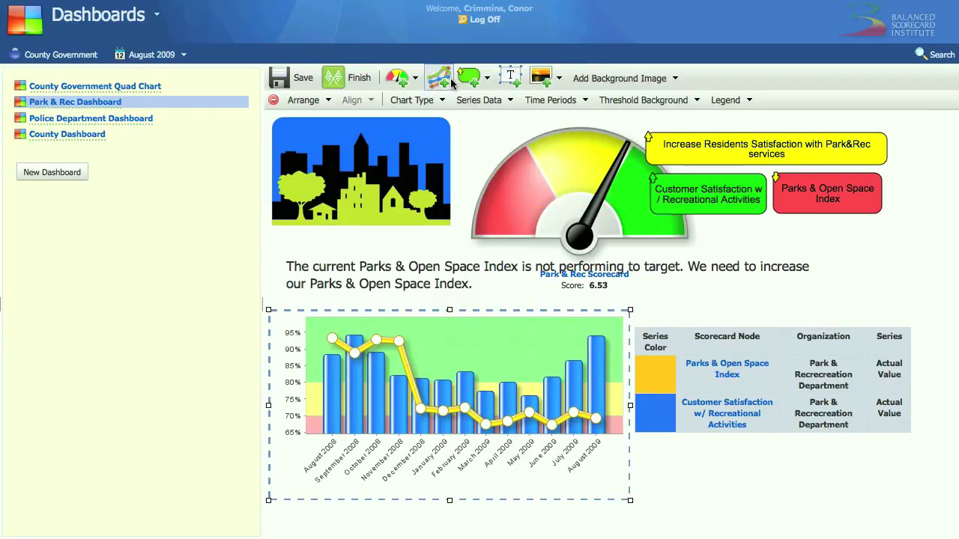
Step: Add a County Government Customer / Stakeholder speedometer, then finish editing without saving
{"action": "left_click", "coordinate": [405, 83]}
{"action": "left_click", "coordinate": [464, 150]}
{"action": "left_click", "coordinate": [683, 159]}
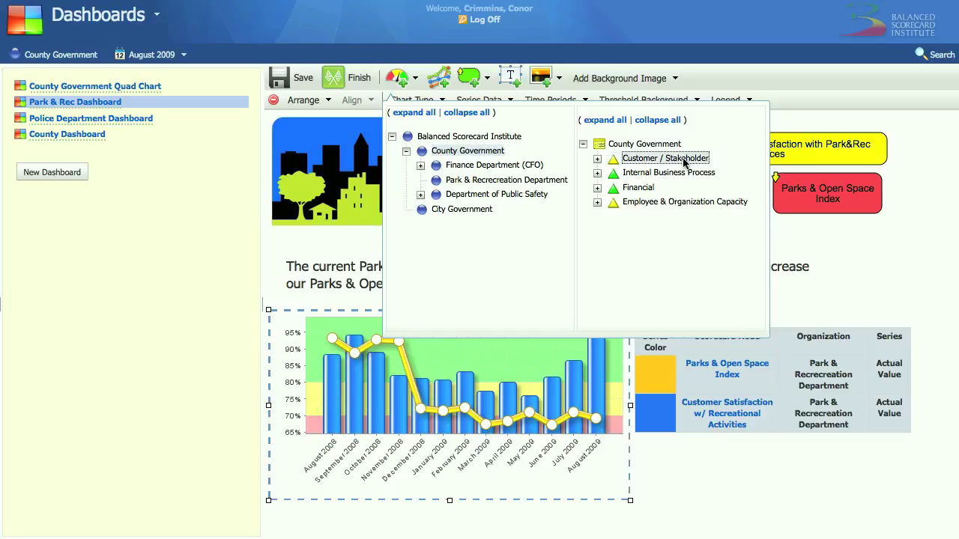
{"action": "left_click_drag", "start_coordinate": [663, 319], "coordinate": [871, 280]}
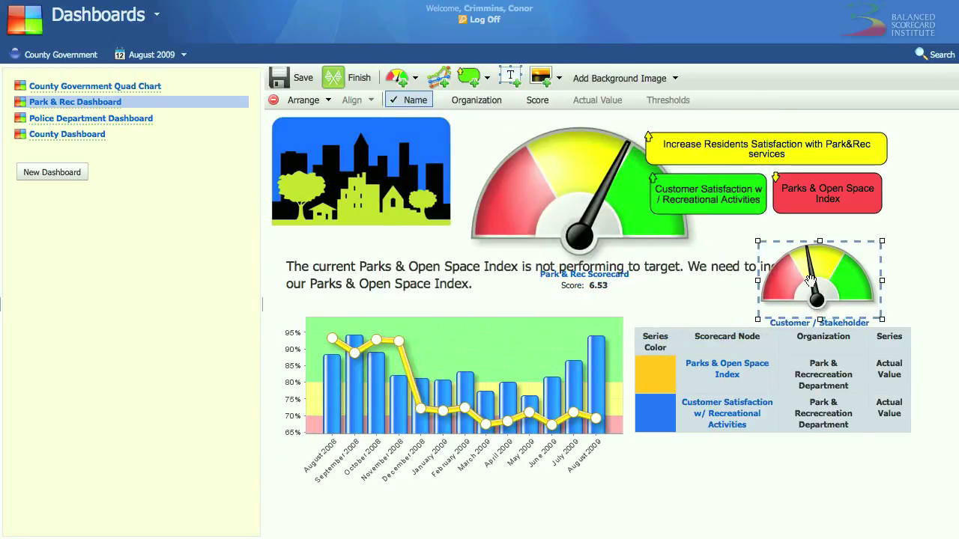
{"action": "left_click", "coordinate": [331, 81]}
{"action": "left_click", "coordinate": [472, 287]}
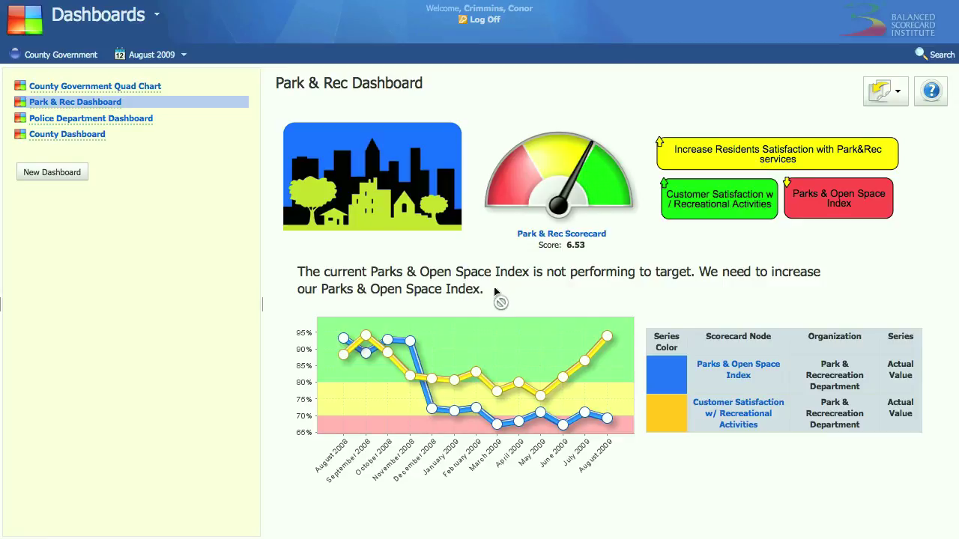
Step: Switch to My Bookmarks and open the Country Government Red Measures report
{"action": "left_click", "coordinate": [153, 22]}
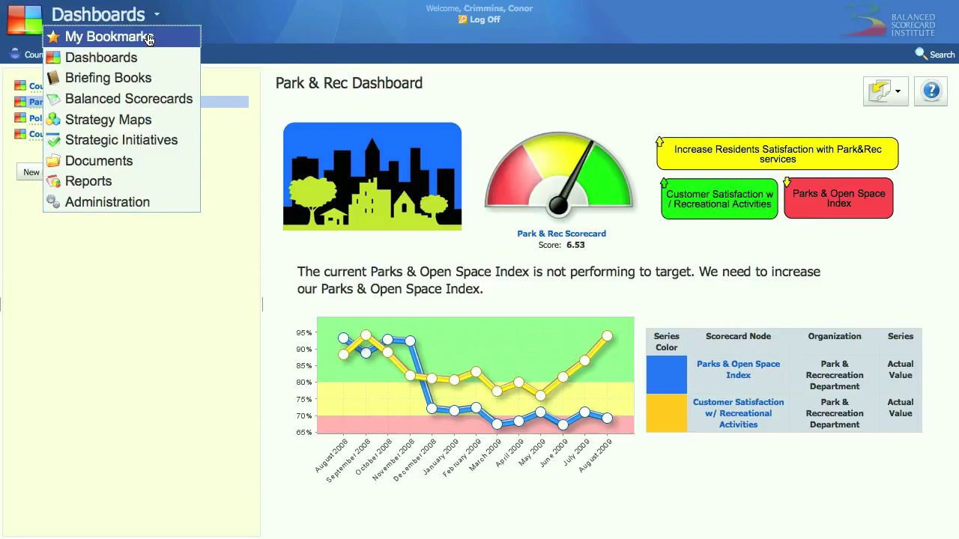
{"action": "left_click", "coordinate": [149, 36]}
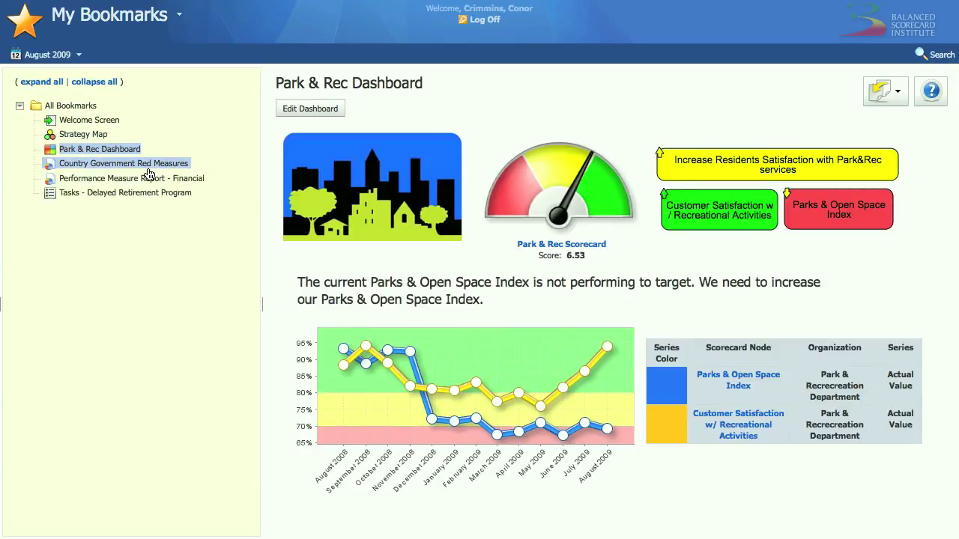
{"action": "left_click", "coordinate": [148, 173]}
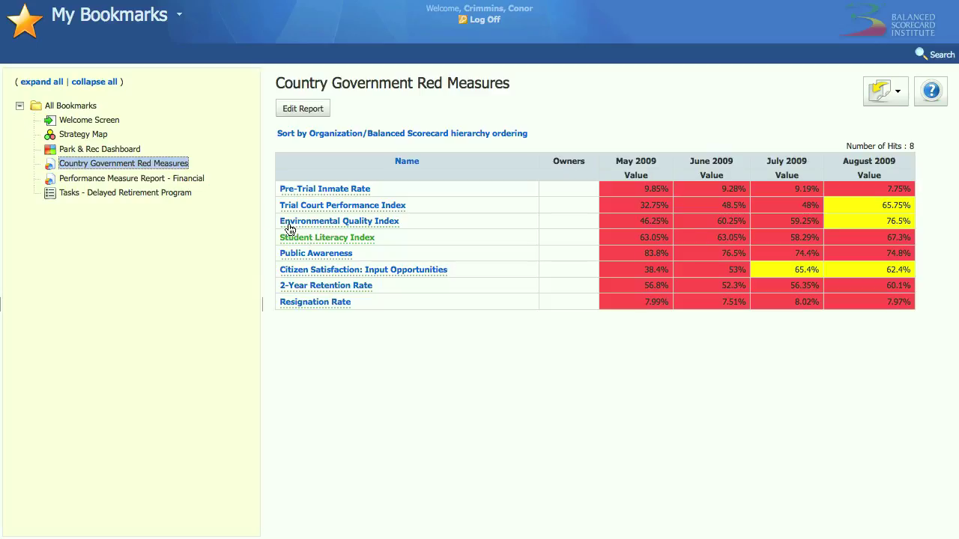
Step: View the Performance Measure Report - Financial, then the Tasks - Delayed Retirement Program list
{"action": "left_click", "coordinate": [164, 180]}
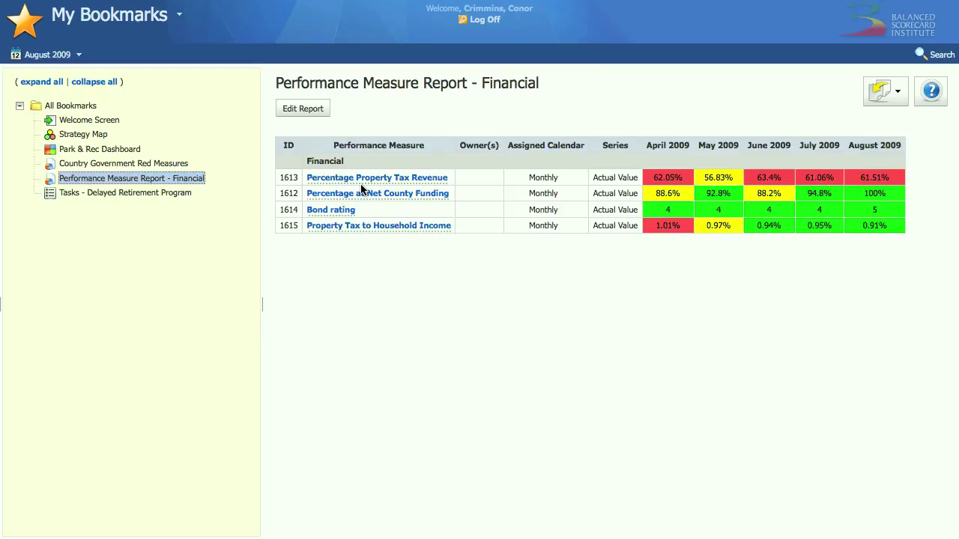
{"action": "left_click", "coordinate": [142, 193]}
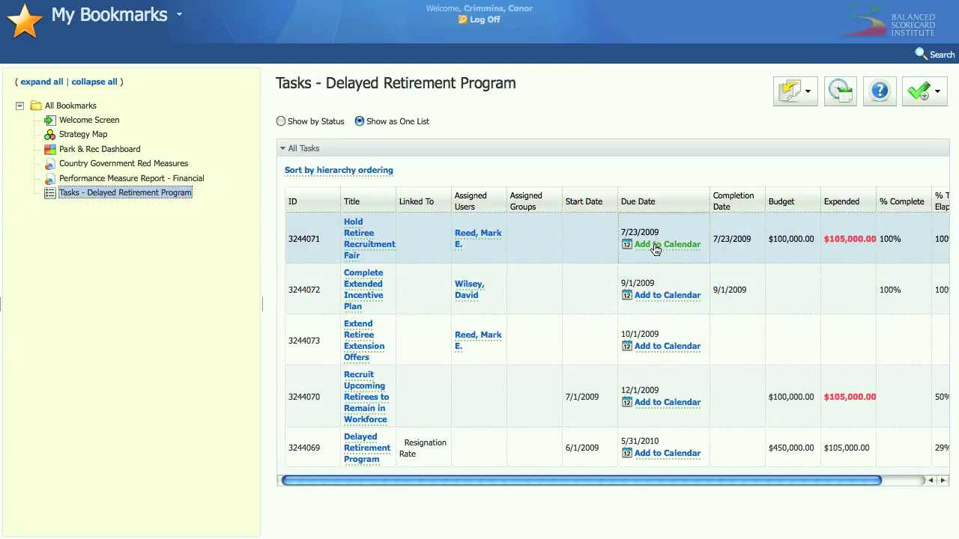
Step: Sort the Delayed Retirement Program tasks by Due Date descending, 5/31/2010 first
{"action": "left_click", "coordinate": [656, 204]}
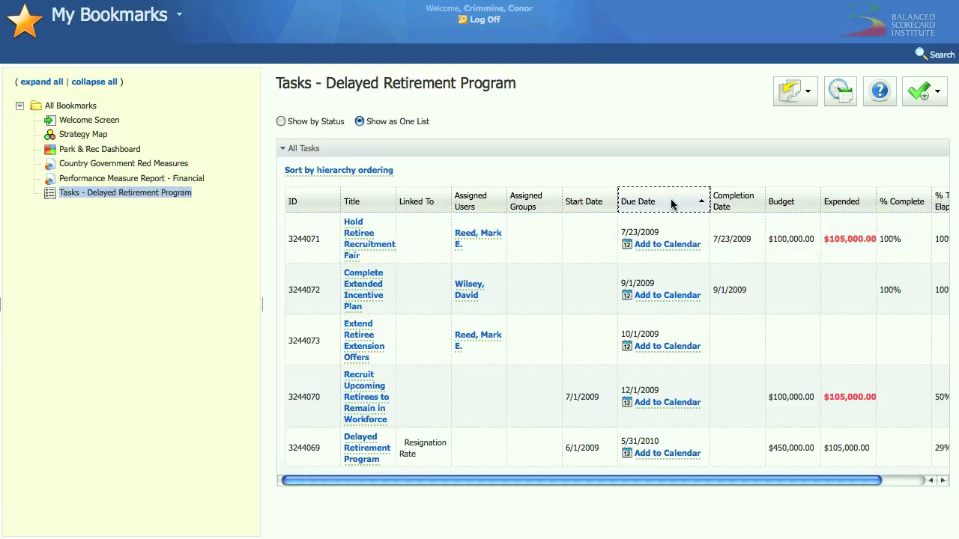
{"action": "left_click", "coordinate": [667, 204]}
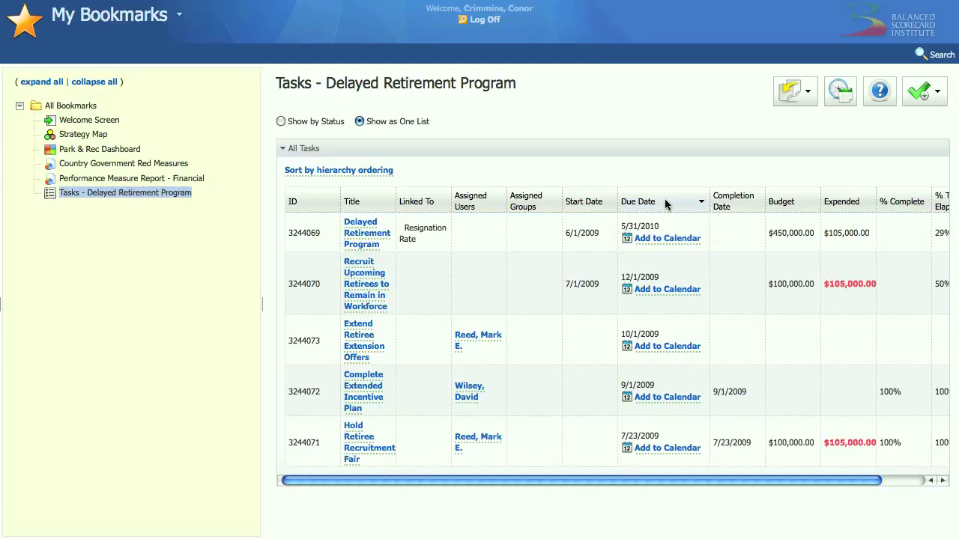